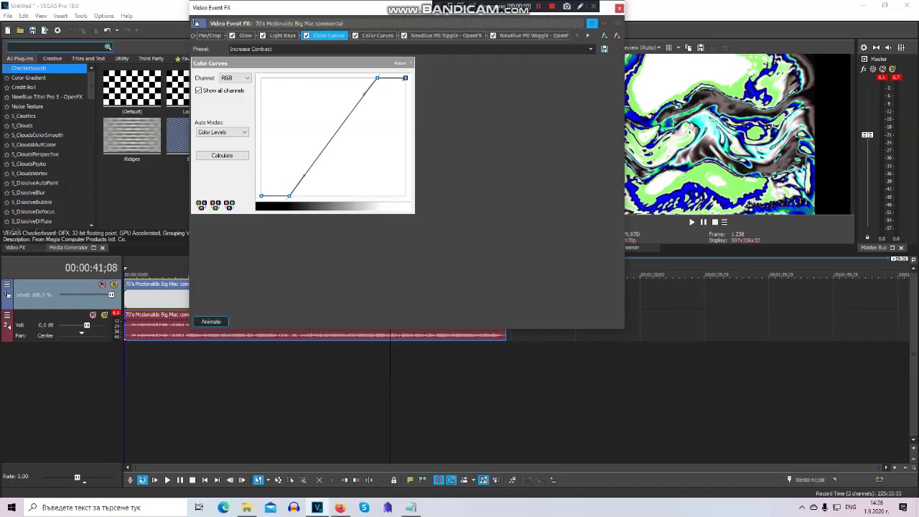
Step: Check the first Color Curves effect's preset and choose the Infrared preset for the second Color Curves effect
{"action": "left_click", "coordinate": [590, 48]}
{"action": "left_click", "coordinate": [378, 35]}
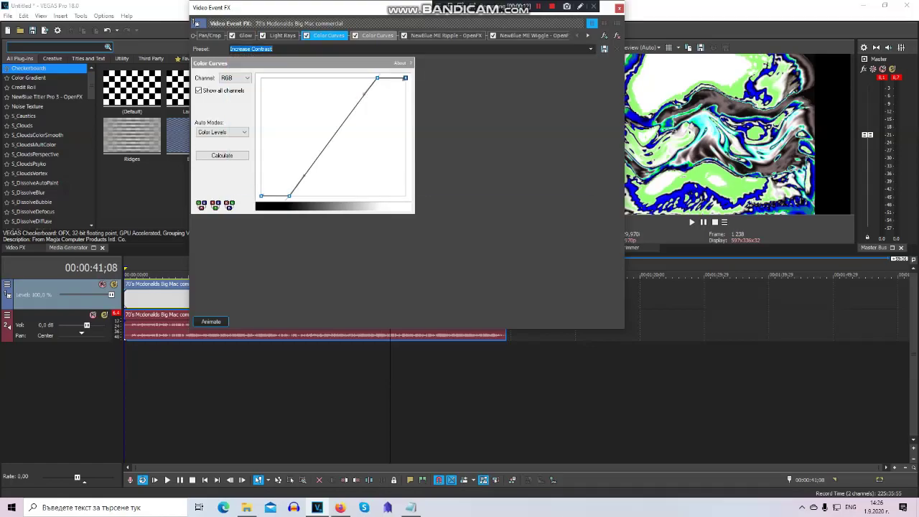
{"action": "left_click", "coordinate": [590, 49]}
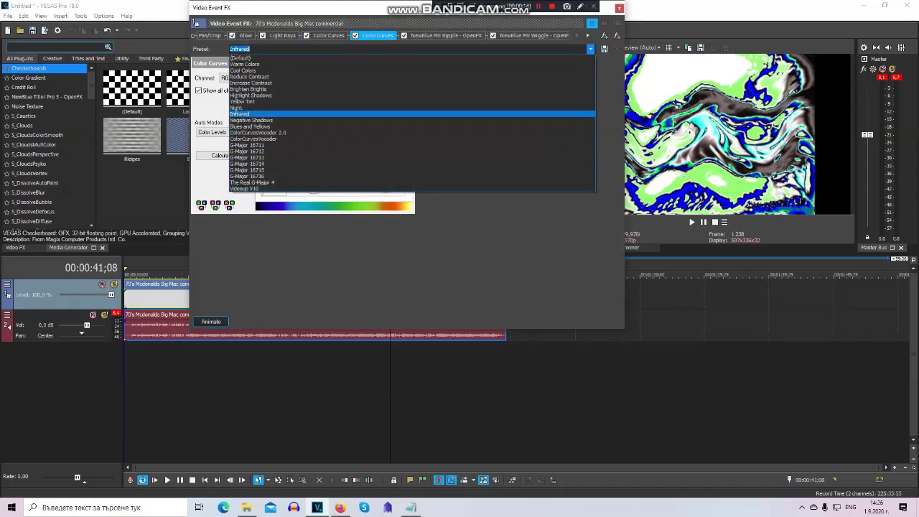
{"action": "left_click", "coordinate": [431, 113]}
Step: Review the parameters of the NewBlue ME Ripple effect and the three NewBlue ME Wiggle effects
{"action": "left_click", "coordinate": [445, 36]}
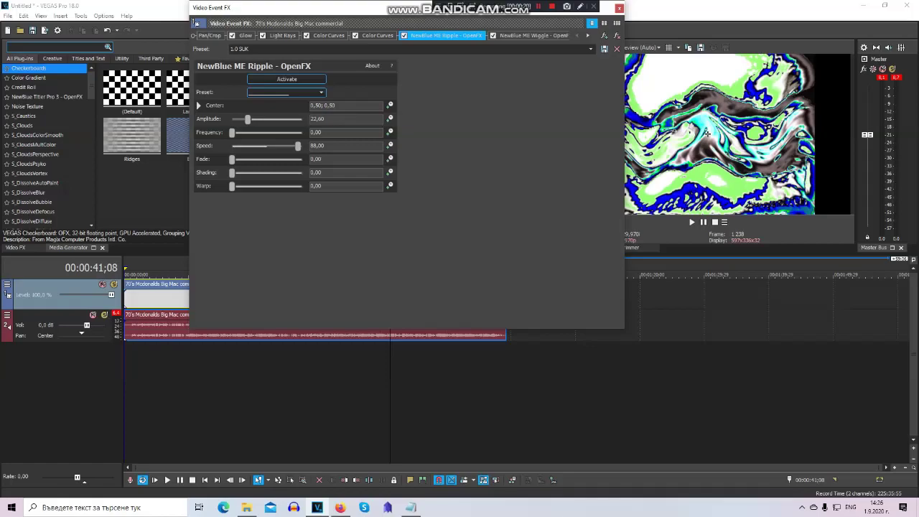
{"action": "left_click", "coordinate": [532, 35]}
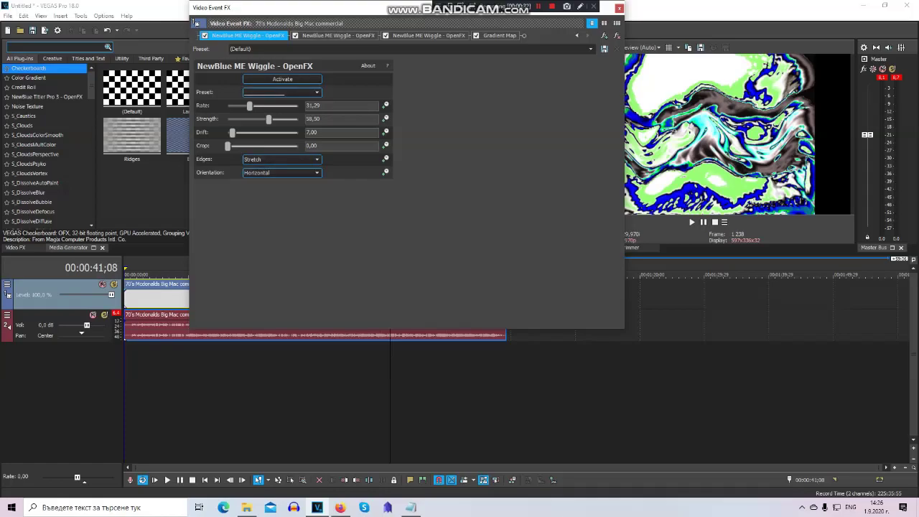
{"action": "left_click", "coordinate": [338, 36]}
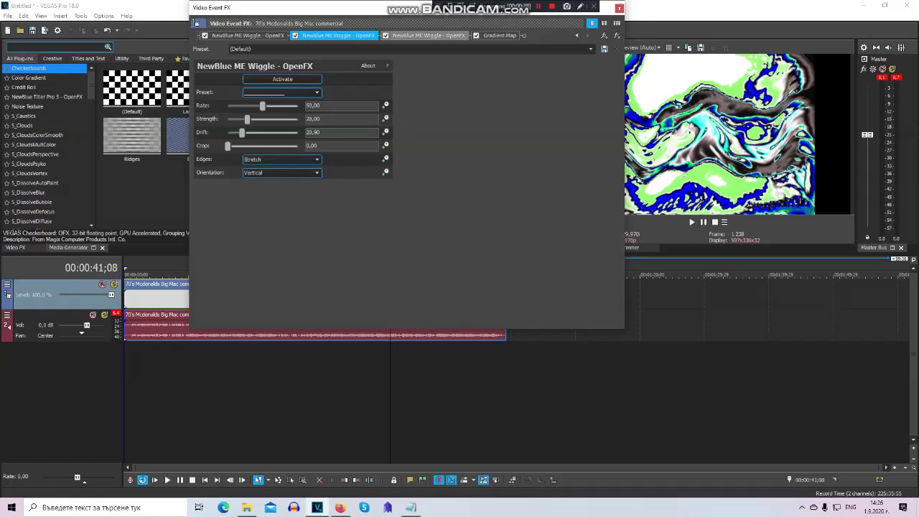
{"action": "left_click", "coordinate": [428, 35]}
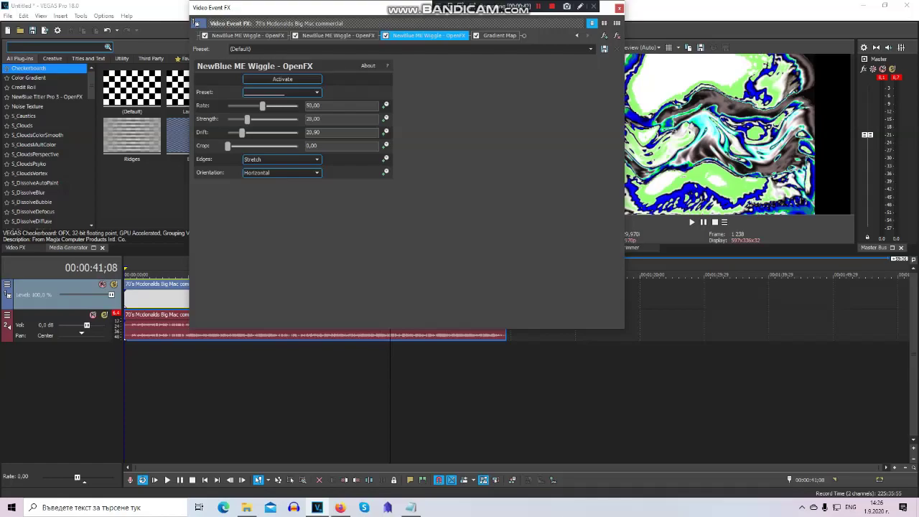
Step: Examine the RGB colour of each control point in the Gradient Map effect and close the video effects window
{"action": "left_click", "coordinate": [499, 36]}
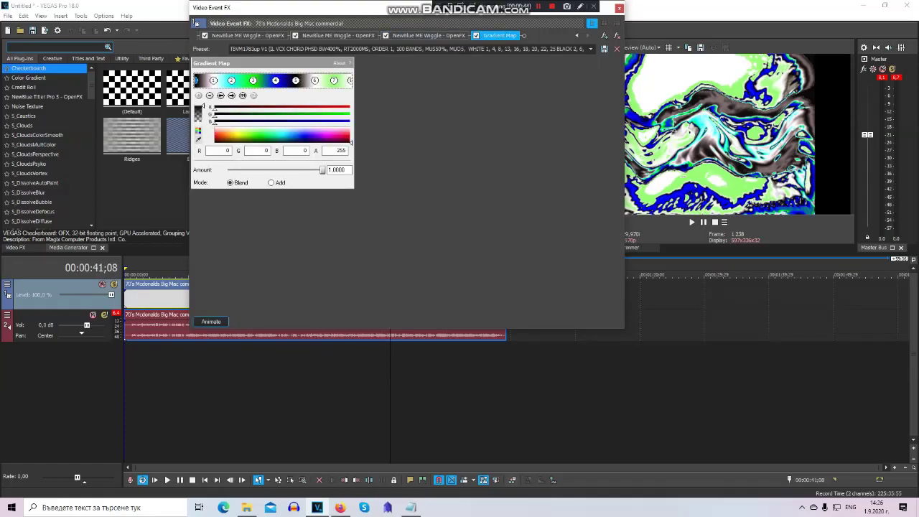
{"action": "left_click", "coordinate": [231, 95]}
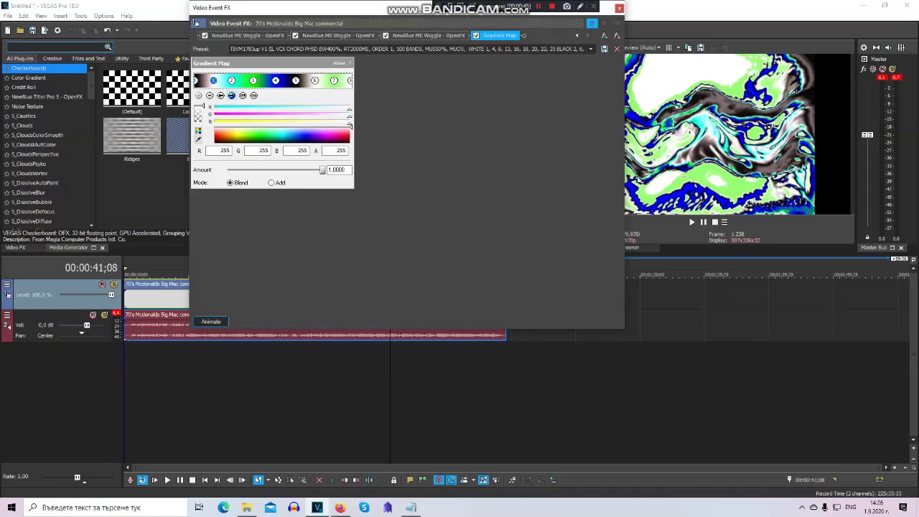
{"action": "left_click", "coordinate": [282, 135]}
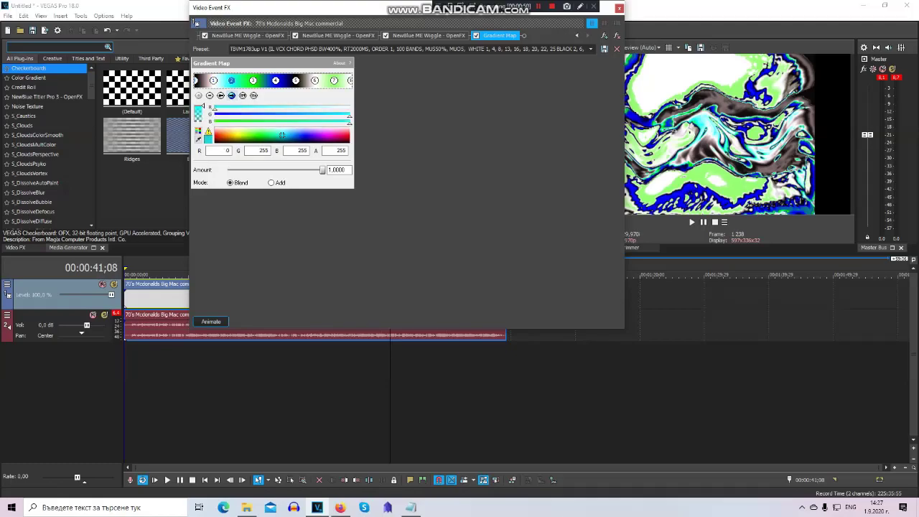
{"action": "left_click", "coordinate": [259, 135]}
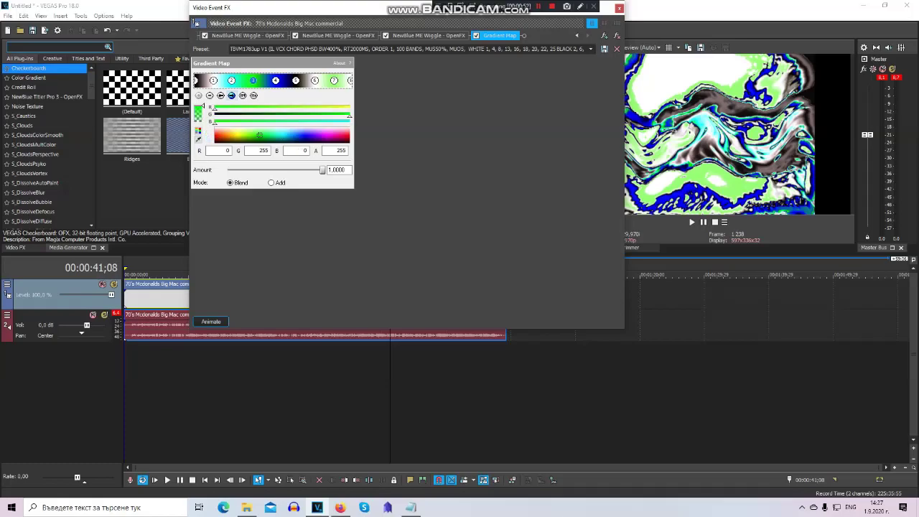
{"action": "left_click", "coordinate": [305, 135]}
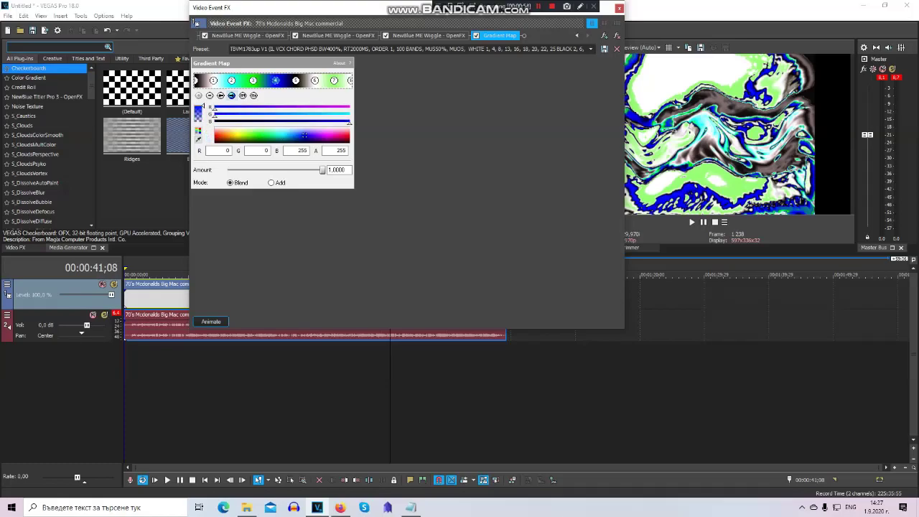
{"action": "left_click", "coordinate": [295, 79]}
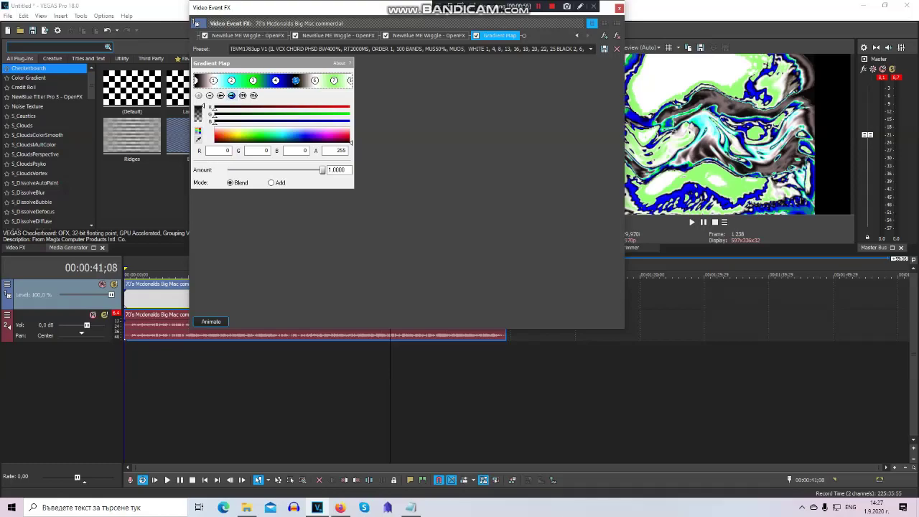
{"action": "left_click", "coordinate": [231, 96]}
{"action": "left_click", "coordinate": [334, 80]}
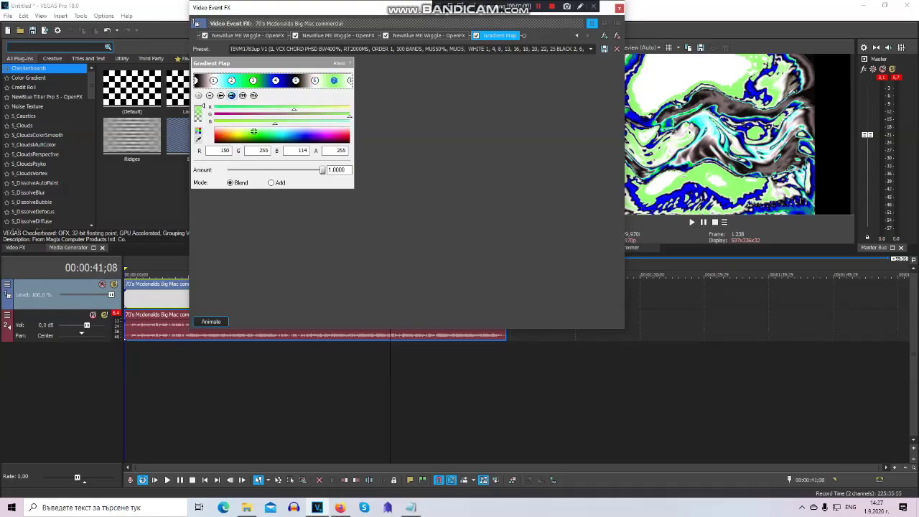
{"action": "left_click", "coordinate": [349, 80]}
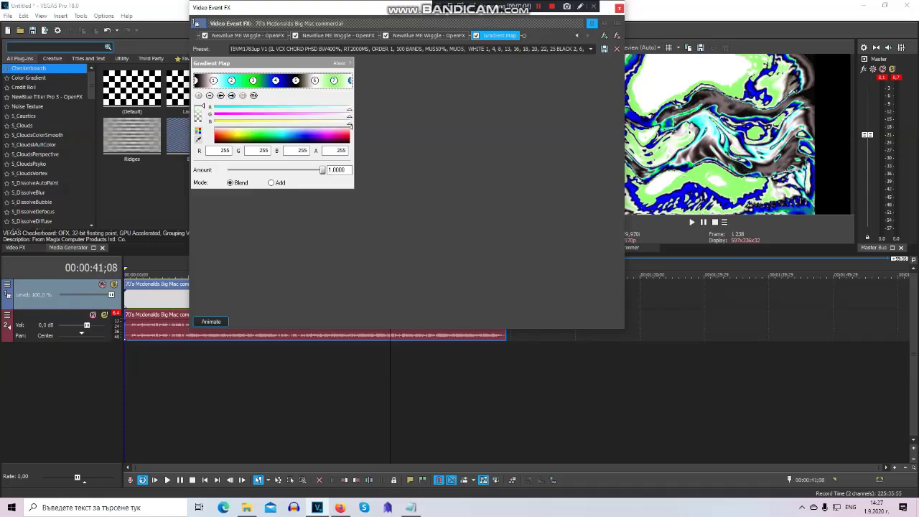
{"action": "left_click", "coordinate": [618, 8]}
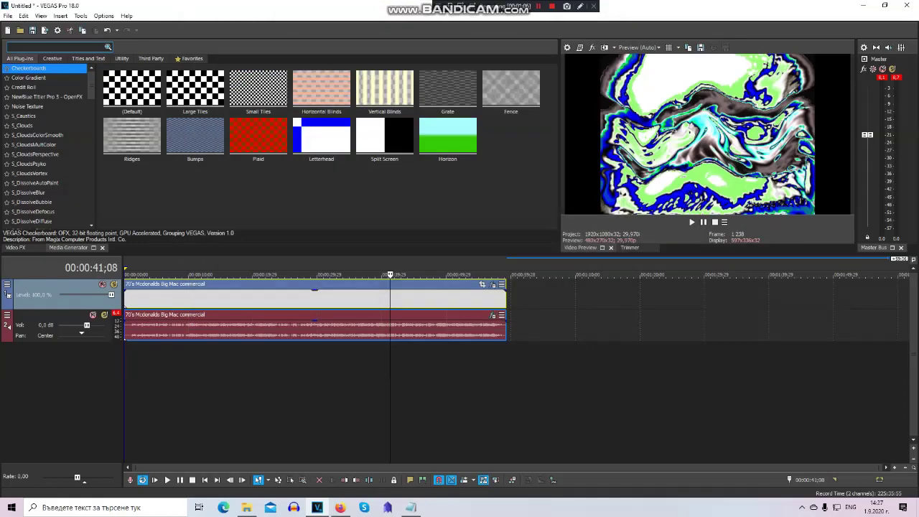
Step: Open the audio event's effect chain and choose a preset for the ExpressFX Distortion effect
{"action": "left_click", "coordinate": [491, 315]}
{"action": "left_click", "coordinate": [526, 187]}
{"action": "left_click", "coordinate": [527, 188]}
{"action": "left_click", "coordinate": [527, 187]}
{"action": "left_click", "coordinate": [526, 187]}
{"action": "left_click", "coordinate": [283, 188]}
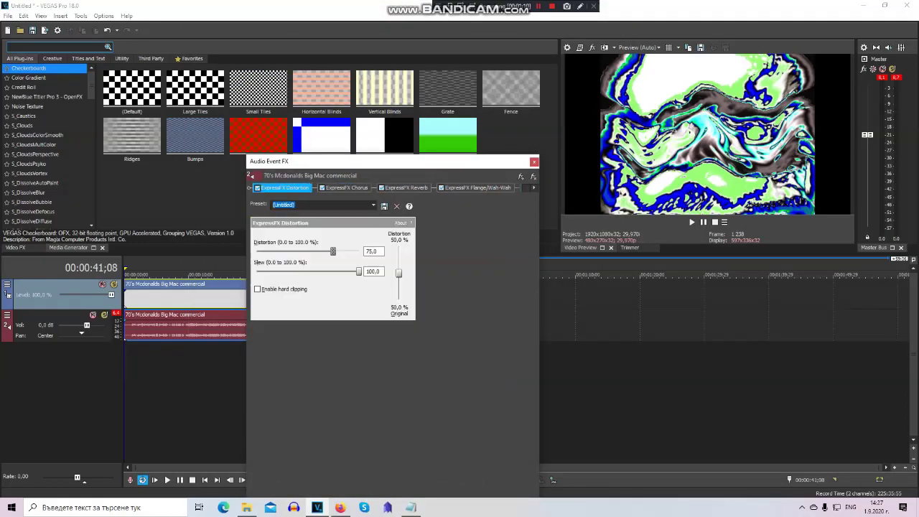
{"action": "left_click", "coordinate": [374, 206]}
{"action": "left_click", "coordinate": [290, 226]}
Step: Apply the [Sys] Wacky 3 preset to the ExpressFX Chorus effect
{"action": "left_click", "coordinate": [352, 187]}
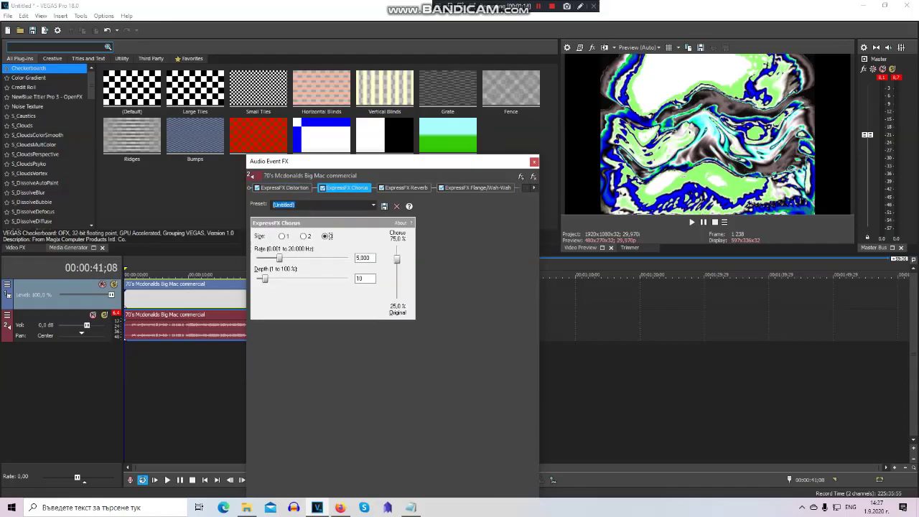
{"action": "left_click", "coordinate": [373, 206]}
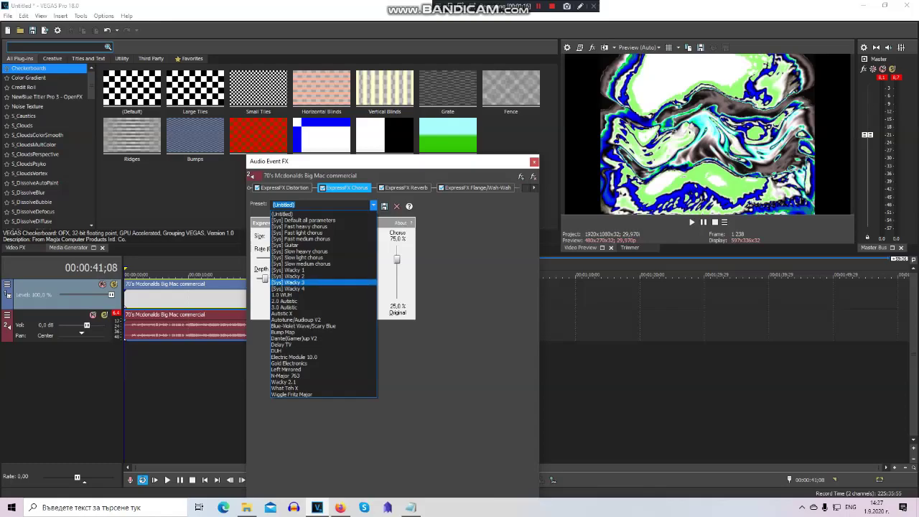
{"action": "left_click", "coordinate": [287, 282]}
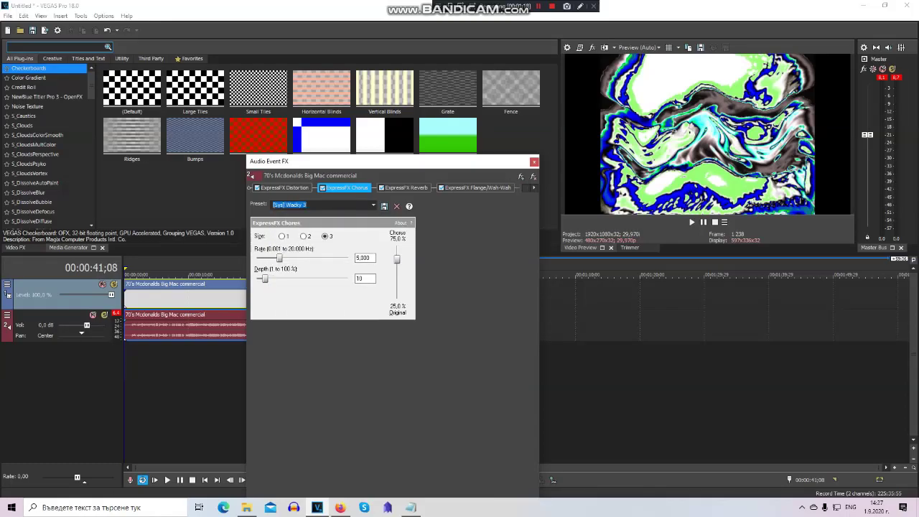
Step: Choose a preset for the ExpressFX Reverb effect in the audio chain
{"action": "left_click", "coordinate": [406, 188]}
{"action": "left_click", "coordinate": [373, 206]}
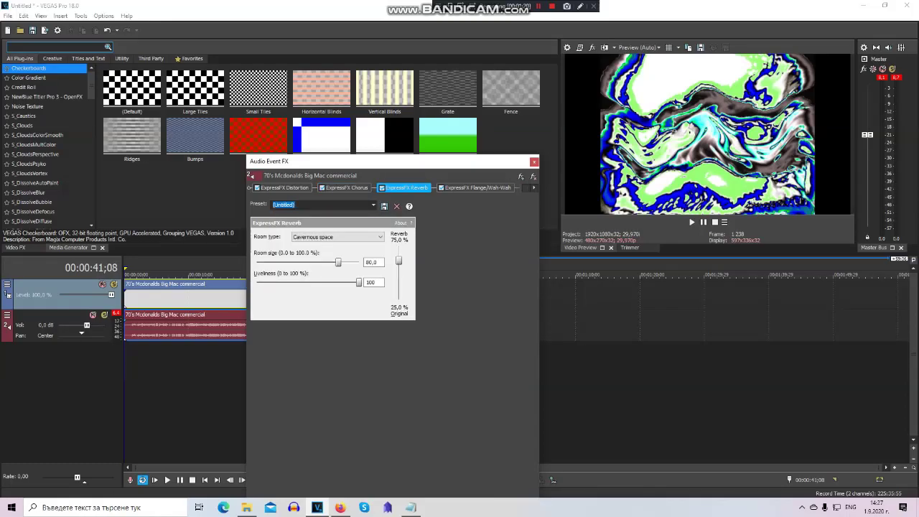
{"action": "left_click", "coordinate": [374, 206]}
{"action": "left_click", "coordinate": [316, 237]}
Step: Apply the [Sys] Mad flange preset to the ExpressFX Flange/Wah-Wah effect
{"action": "left_click", "coordinate": [477, 187]}
{"action": "key", "text": "alt+Down"}
{"action": "key", "text": "Down"}
{"action": "key", "text": "Down"}
{"action": "key", "text": "Down"}
{"action": "key", "text": "Down"}
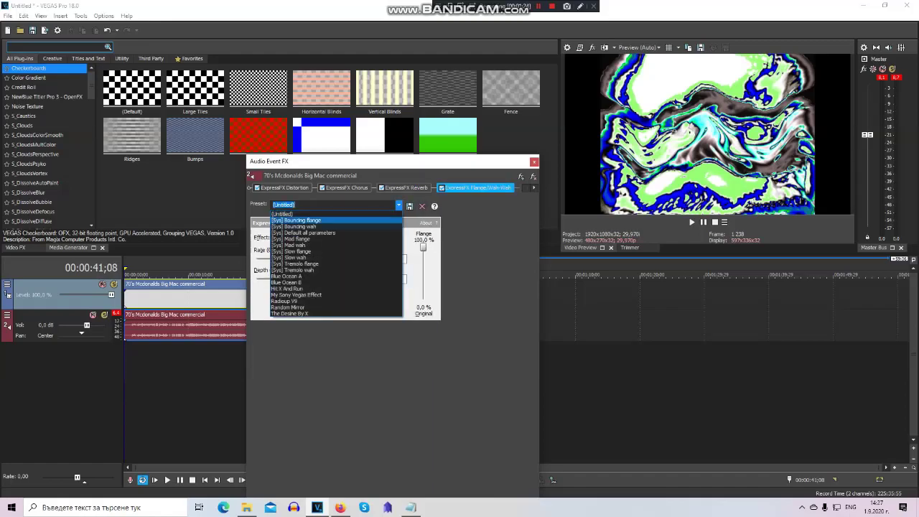
{"action": "key", "text": "Return"}
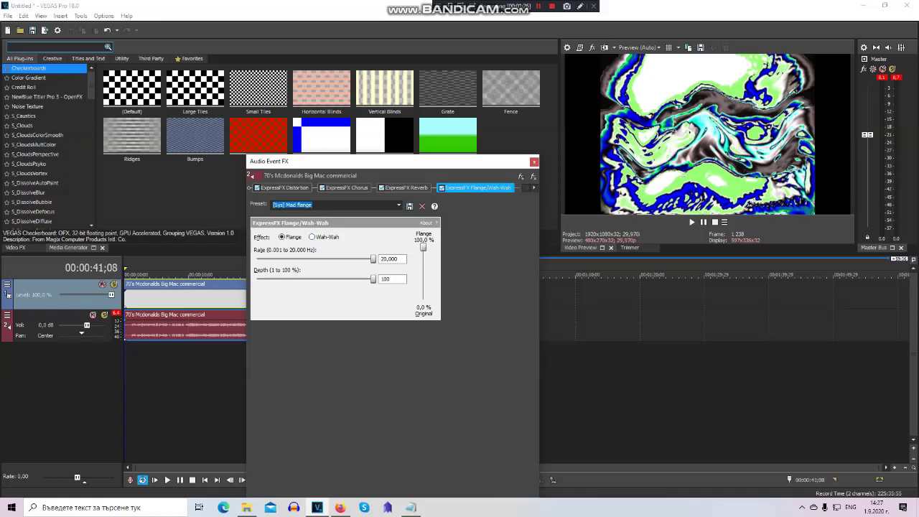
Step: Enter WEIRD RINGSYN as the preset name of the first Orange Vocoder effect
{"action": "left_click", "coordinate": [534, 188]}
{"action": "left_click", "coordinate": [372, 187]}
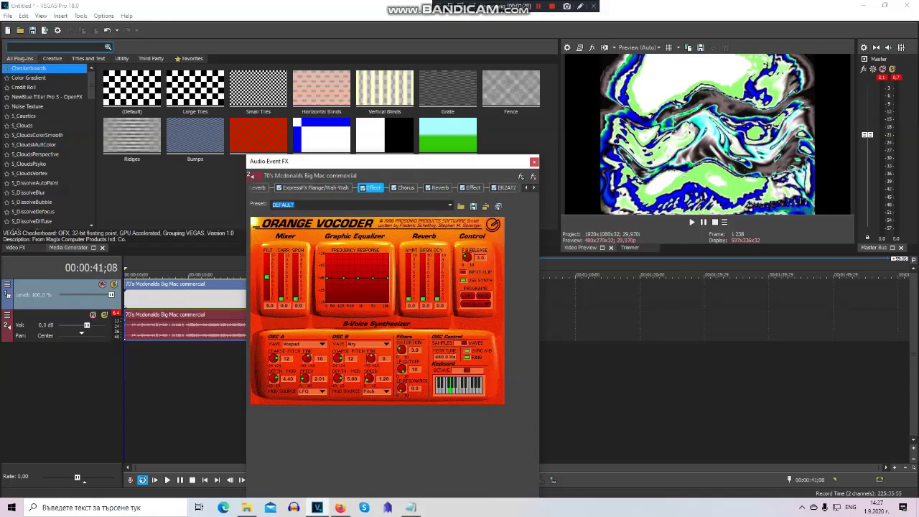
{"action": "type", "text": "WEIRD RINGSYN"}
Step: Review the settings of the Chorus, Reverb and second Orange Vocoder effects in the audio chain
{"action": "left_click", "coordinate": [406, 188]}
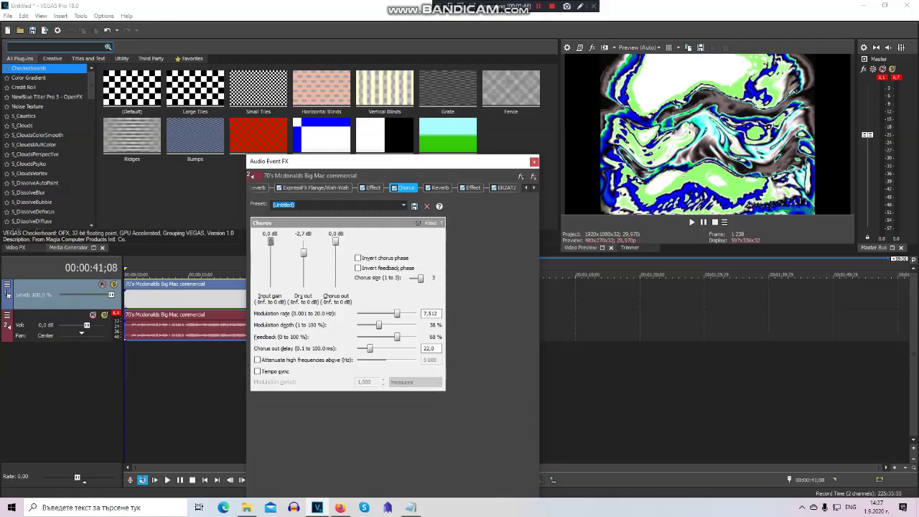
{"action": "left_click", "coordinate": [439, 188]}
{"action": "left_click", "coordinate": [534, 188]}
{"action": "left_click", "coordinate": [534, 188]}
{"action": "left_click", "coordinate": [534, 188]}
{"action": "left_click", "coordinate": [322, 188]}
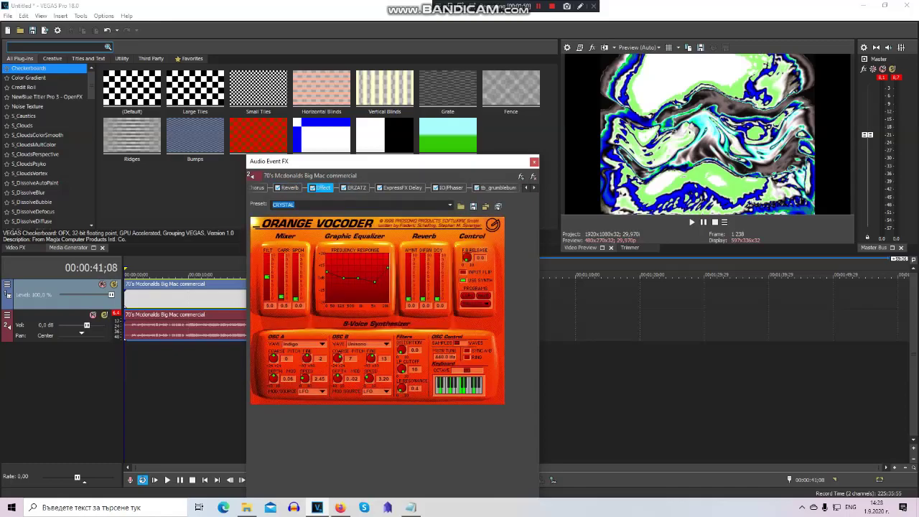
Step: Pick the sixth preset in the ERZATZ effect's list and enter 006 as its name
{"action": "left_click", "coordinate": [356, 188]}
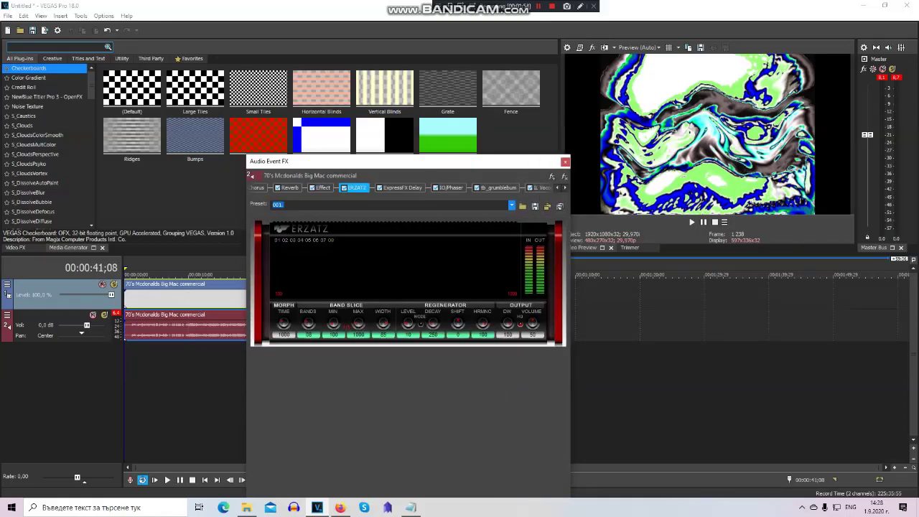
{"action": "left_click", "coordinate": [512, 206]}
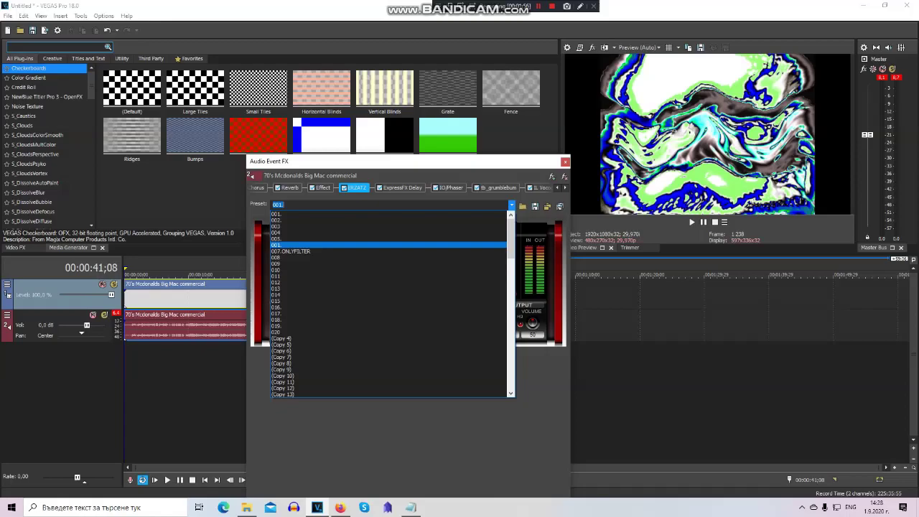
{"action": "left_click", "coordinate": [388, 244]}
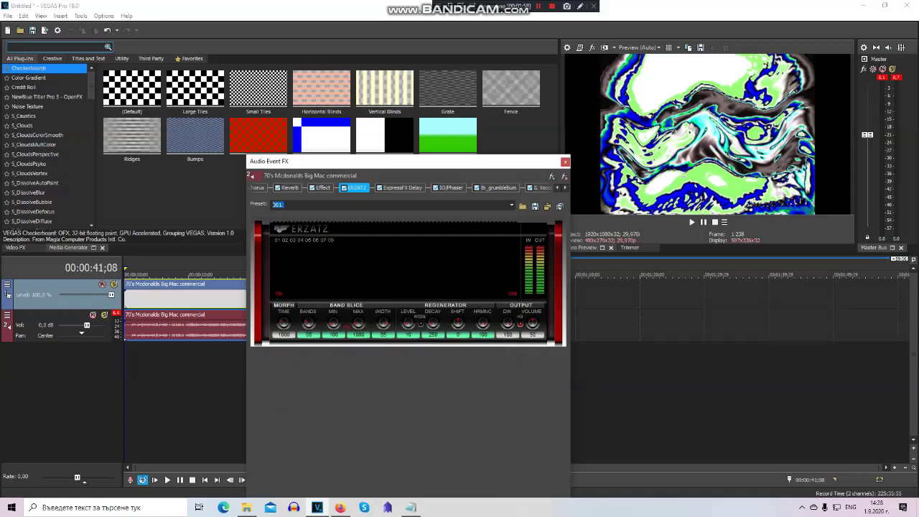
{"action": "type", "text": "006"}
Step: Apply the [Sys] Dreamscape preset to the ExpressFX Delay effect
{"action": "left_click", "coordinate": [402, 188]}
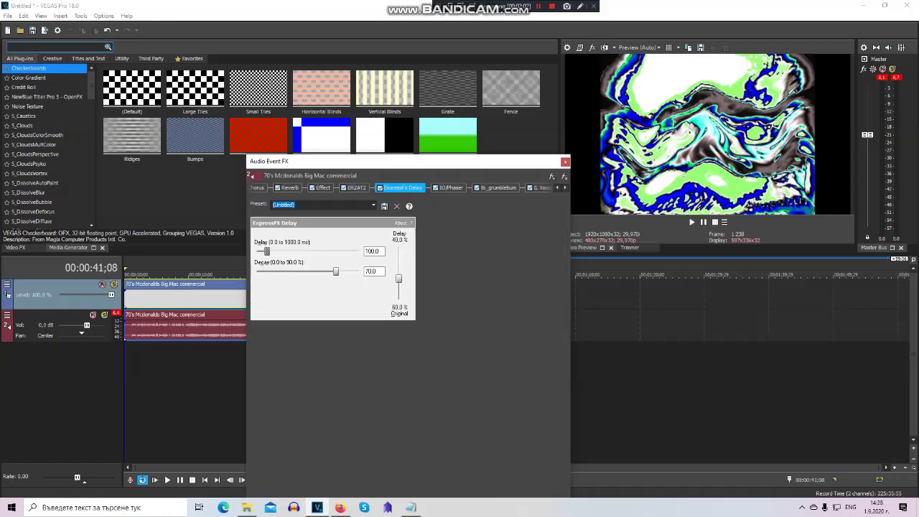
{"action": "left_click", "coordinate": [374, 206]}
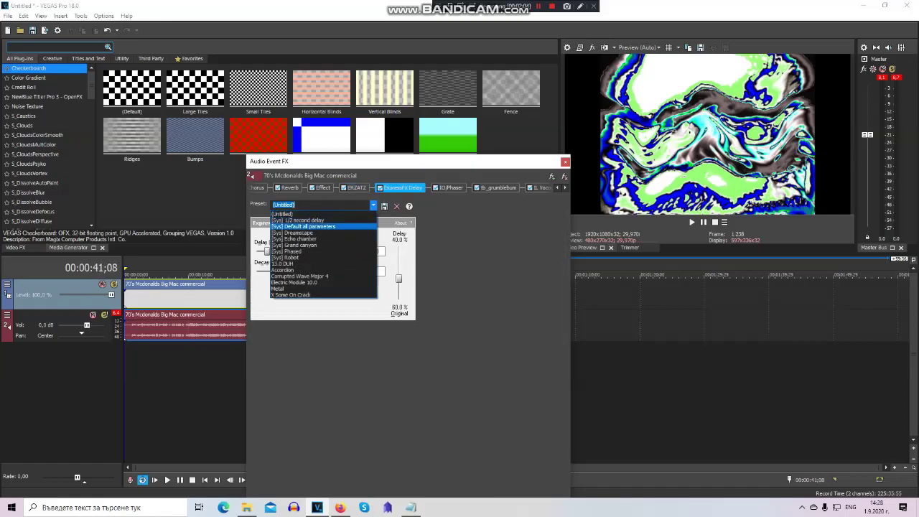
{"action": "left_click", "coordinate": [309, 231]}
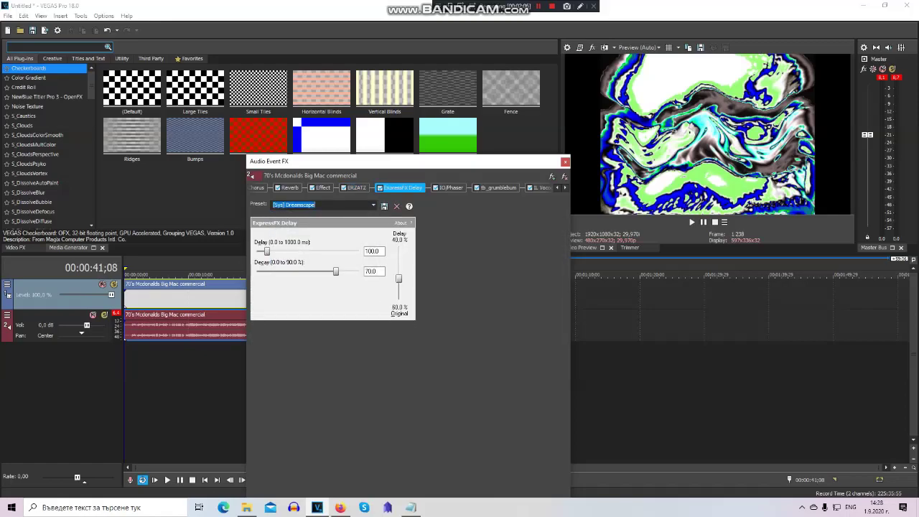
Step: Enter Excited as the preset name of the IO/Phaser effect
{"action": "left_click", "coordinate": [450, 188]}
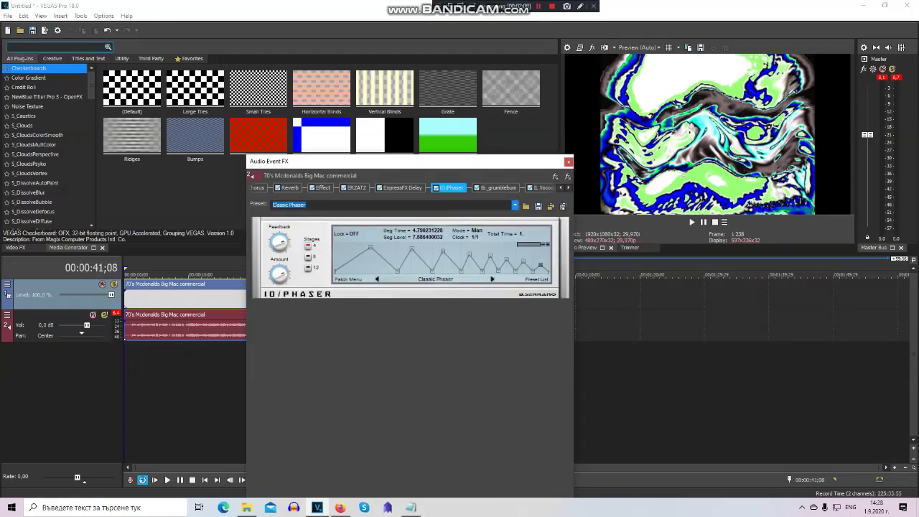
{"action": "left_click", "coordinate": [515, 205]}
{"action": "key", "text": "Return"}
{"action": "type", "text": "Excited"}
Step: Enter Noneup V1 as the preset name of the tb_grumblebum effect
{"action": "left_click", "coordinate": [568, 187]}
{"action": "left_click", "coordinate": [472, 187]}
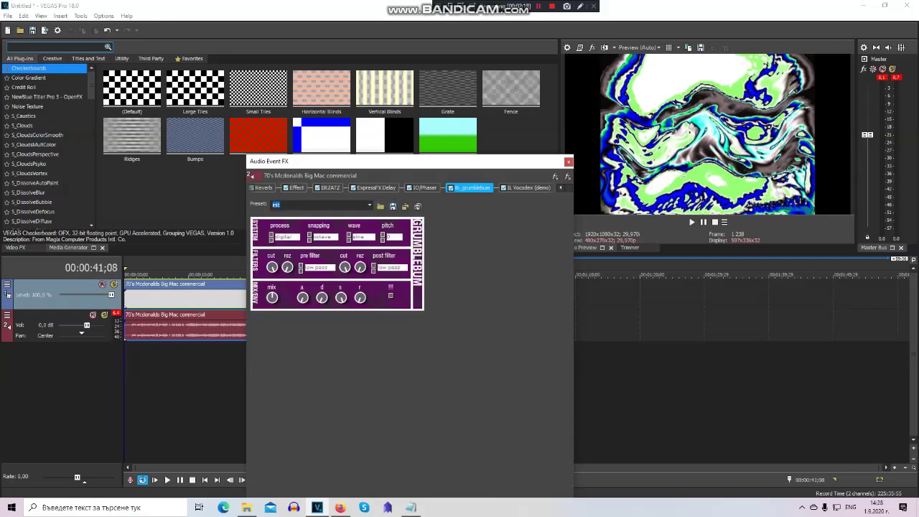
{"action": "type", "text": "Noneup V1"}
Step: Show the IL Vocodex (demo) settings with the audio effects window moved aside, and reopen the video event's effects
{"action": "left_click", "coordinate": [527, 187]}
{"action": "left_click_drag", "start_coordinate": [517, 162], "coordinate": [816, 59]}
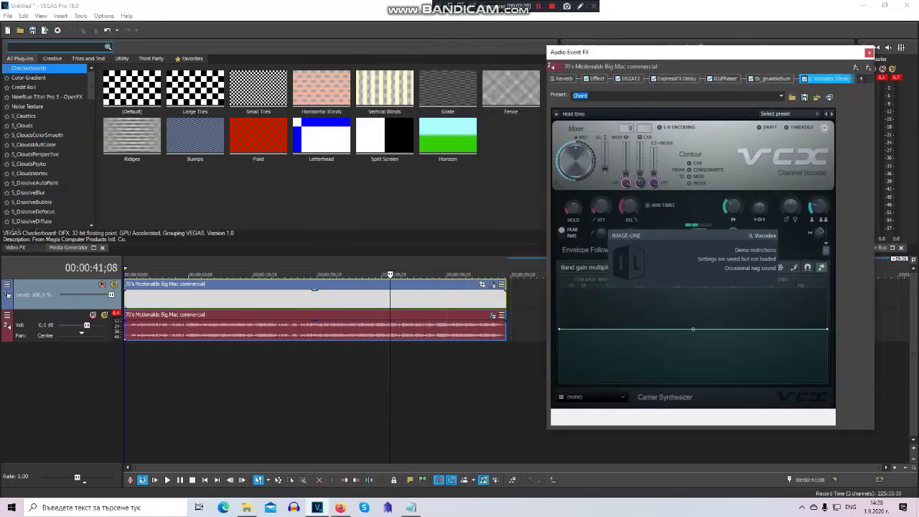
{"action": "left_click", "coordinate": [494, 285]}
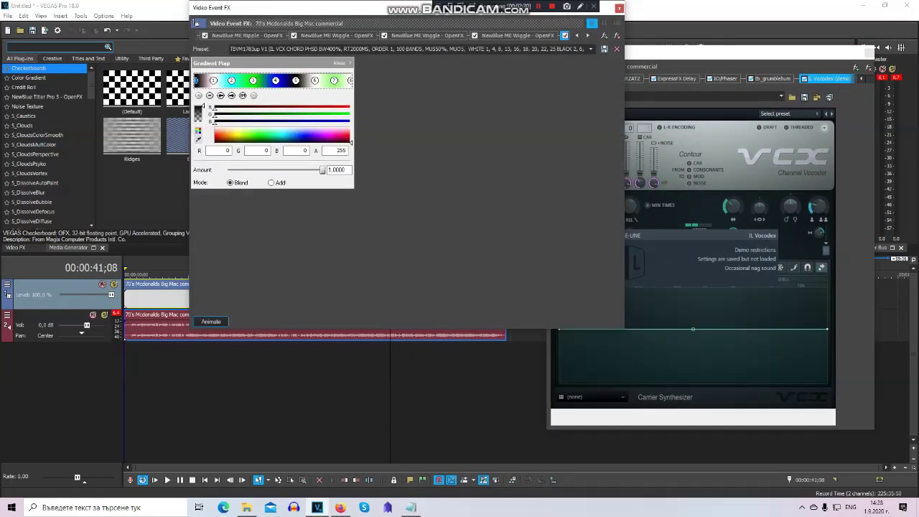
Step: Load the Chord preset in the IL Vocodex vocoder and set its carrier synthesizer to Phased
{"action": "left_click", "coordinate": [786, 113]}
{"action": "left_click", "coordinate": [790, 196]}
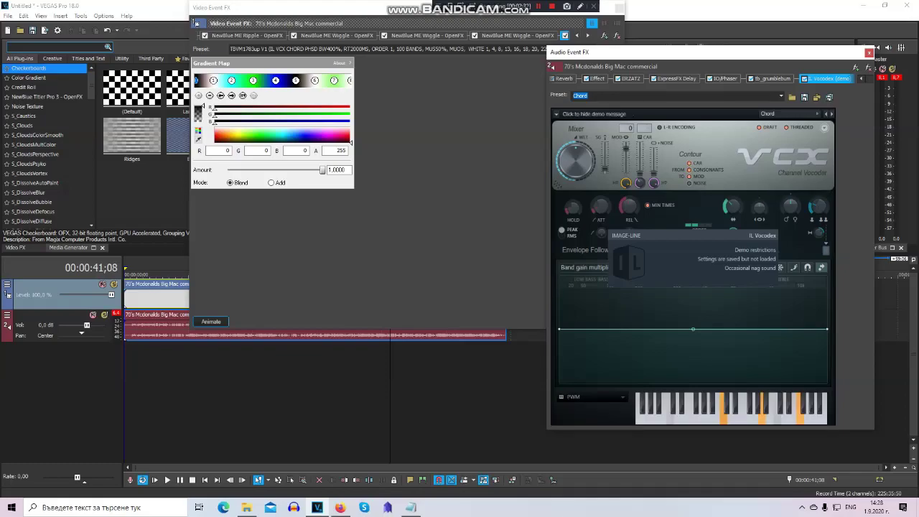
{"action": "left_click", "coordinate": [595, 397]}
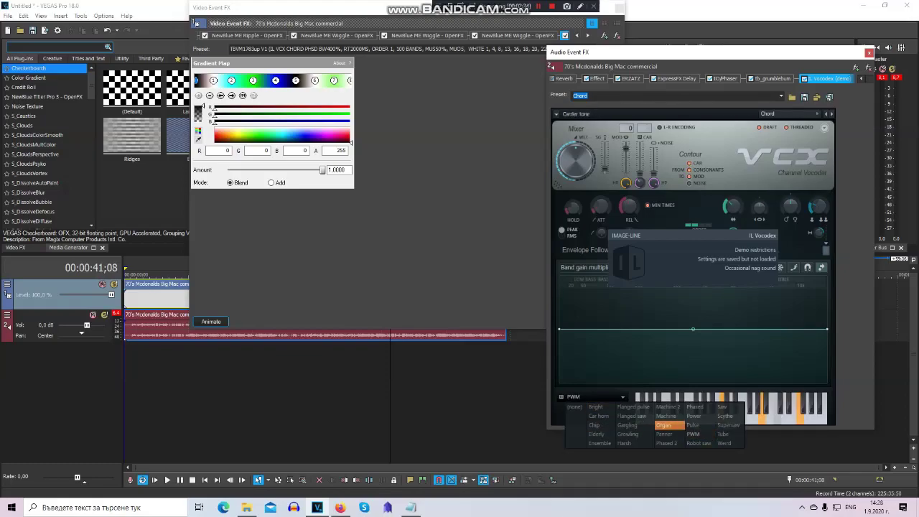
{"action": "left_click", "coordinate": [695, 407]}
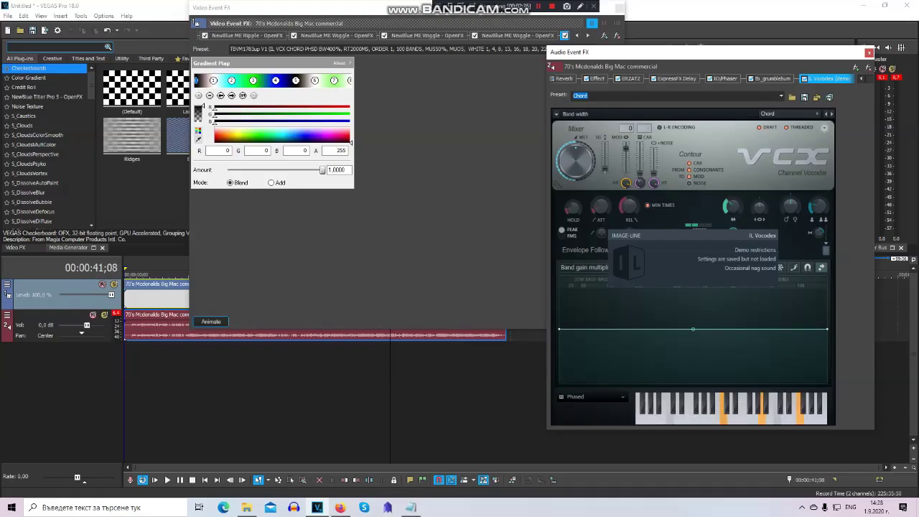
Step: Set the Vocodex band width to 400%, the number of bands to 100 and the filter order to 1
{"action": "left_click_drag", "start_coordinate": [732, 207], "coordinate": [732, 166]}
{"action": "left_click", "coordinate": [690, 257]}
{"action": "left_click", "coordinate": [688, 226]}
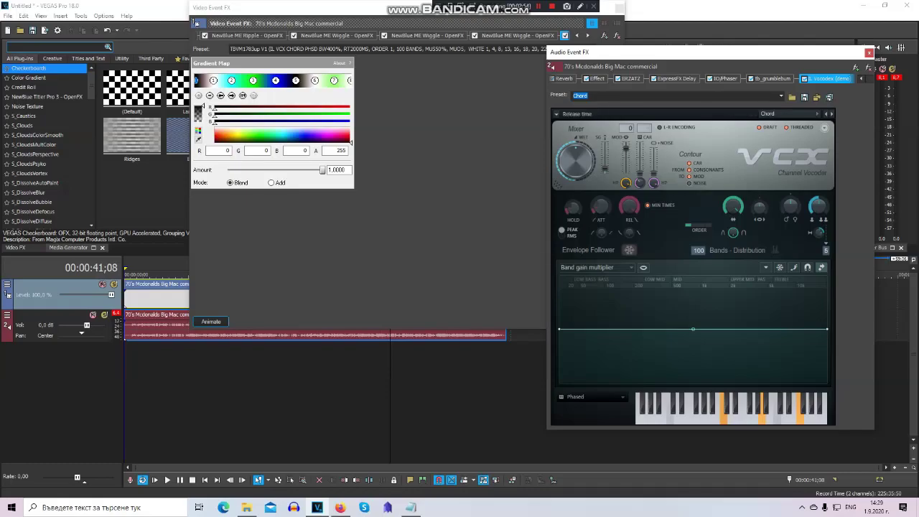
Step: Check the key list in the Gradient Map preset name and switch on black keys 11 and 13 on the Vocodex keyboard
{"action": "left_click_drag", "start_coordinate": [582, 52], "coordinate": [466, 65]}
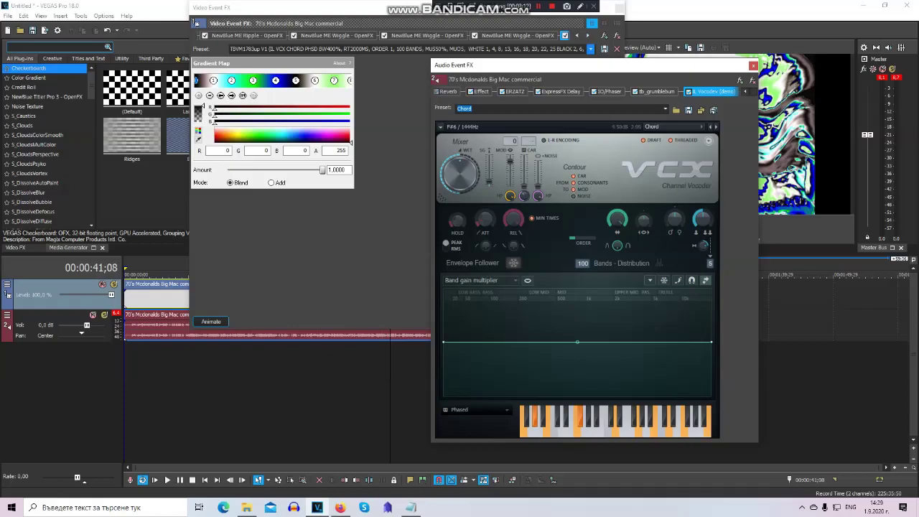
{"action": "left_click", "coordinate": [590, 49]}
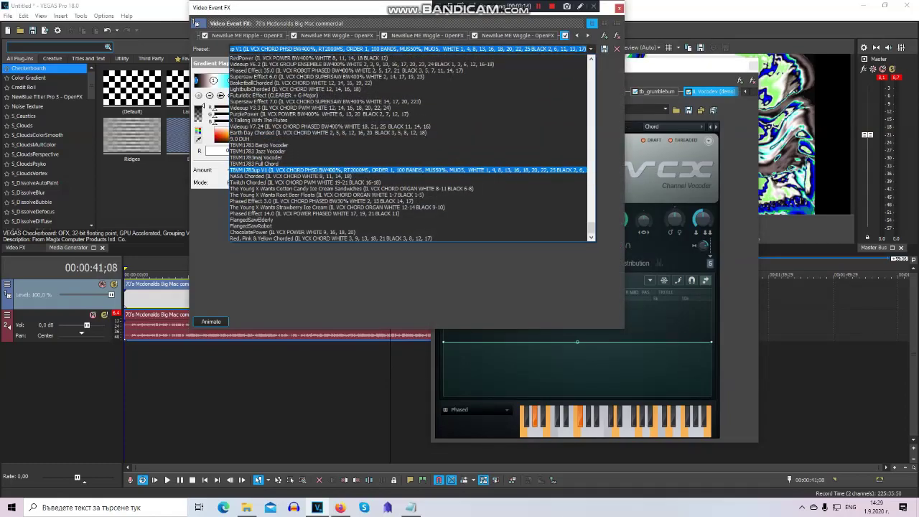
{"action": "left_click", "coordinate": [590, 48]}
{"action": "left_click", "coordinate": [638, 429]}
{"action": "left_click", "coordinate": [634, 418]}
{"action": "left_click", "coordinate": [638, 432]}
{"action": "left_click", "coordinate": [650, 419]}
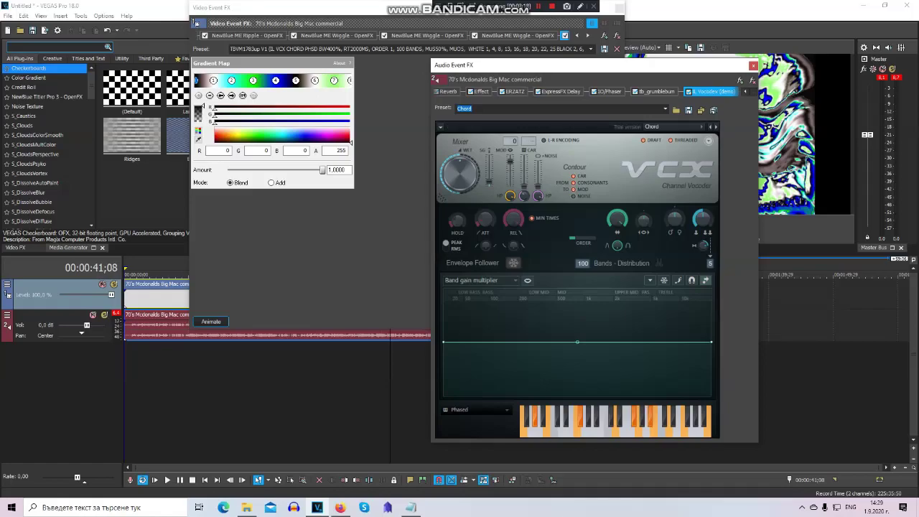